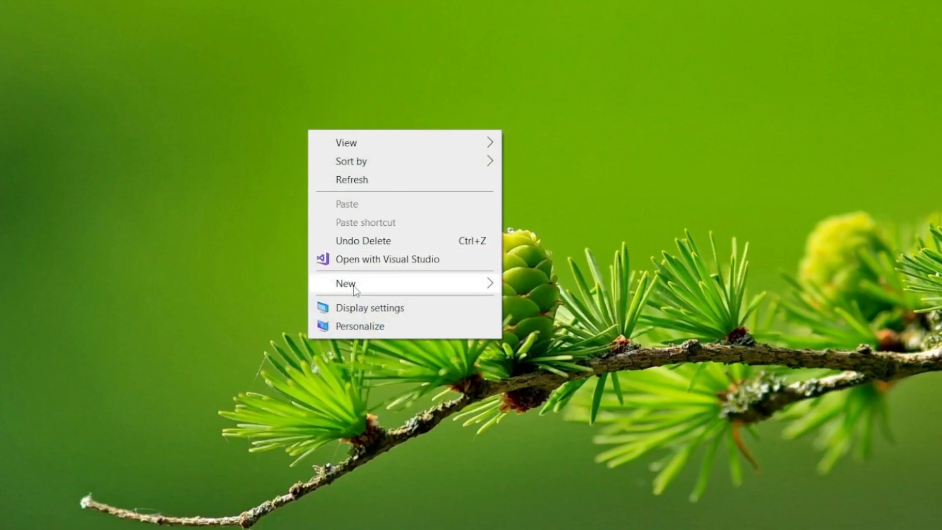
Create a new folder on the desktop, name it ABCProject, and reposition it on the desktop.
{"action": "mouse_move", "coordinate": [354, 289]}
{"action": "left_click", "coordinate": [533, 286]}
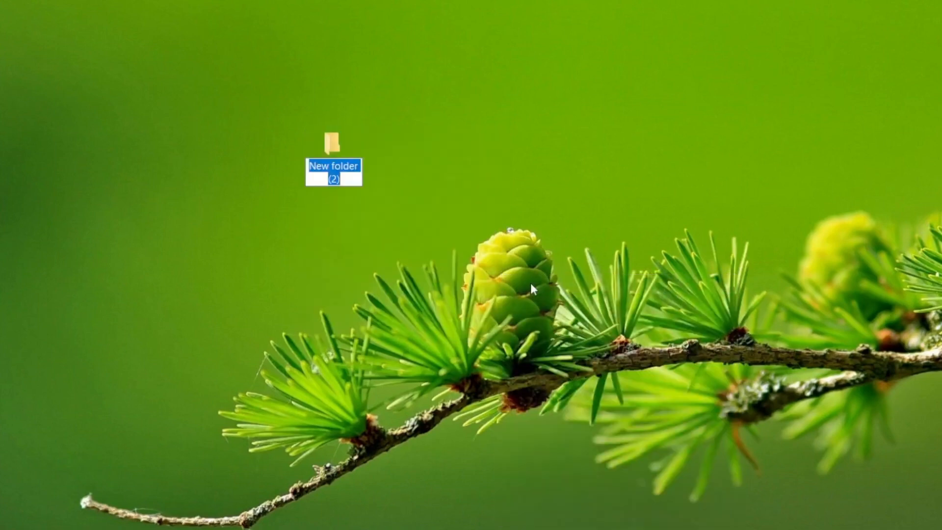
{"action": "key", "text": "BackSpace"}
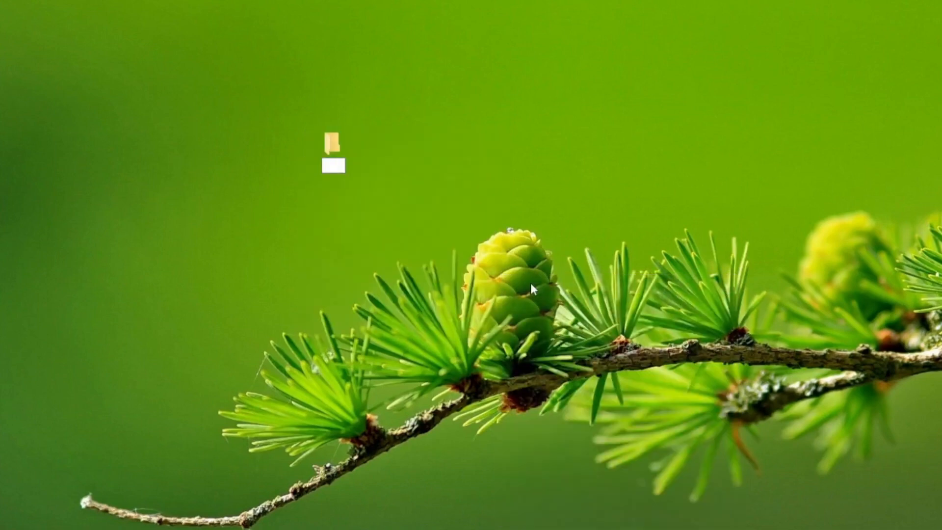
{"action": "type", "text": "ABC Project"}
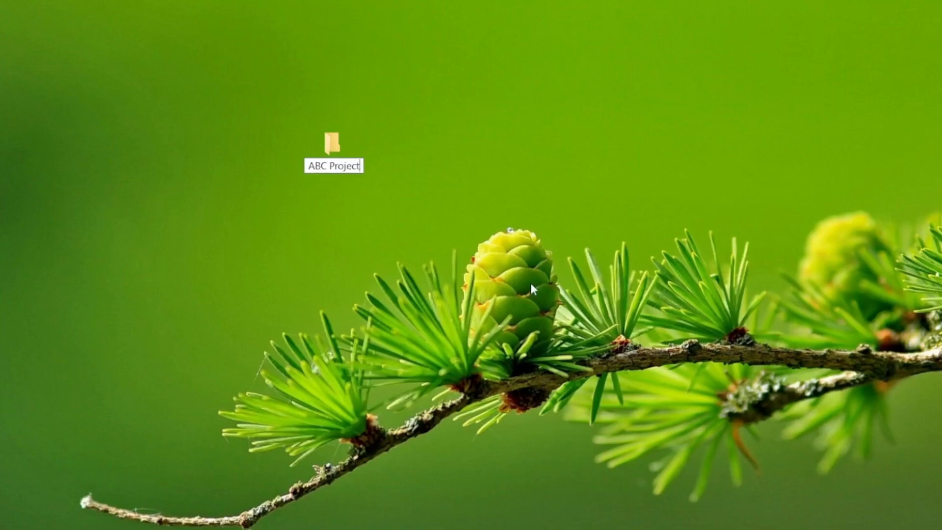
{"action": "key", "text": "Left"}
{"action": "key", "text": "Left"}
{"action": "key", "text": "Left"}
{"action": "key", "text": "BackSpace"}
{"action": "key", "text": "Return"}
{"action": "left_click", "coordinate": [585, 185]}
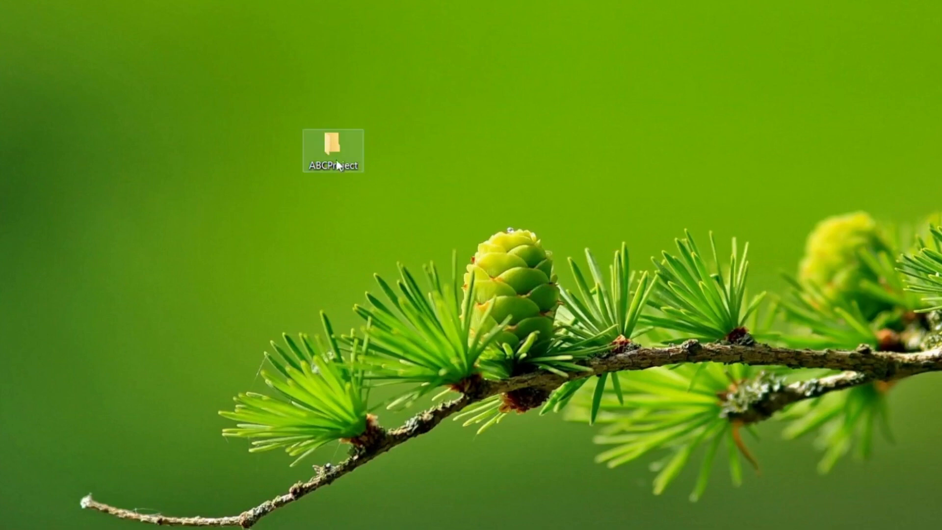
{"action": "left_click_drag", "start_coordinate": [337, 160], "coordinate": [261, 79]}
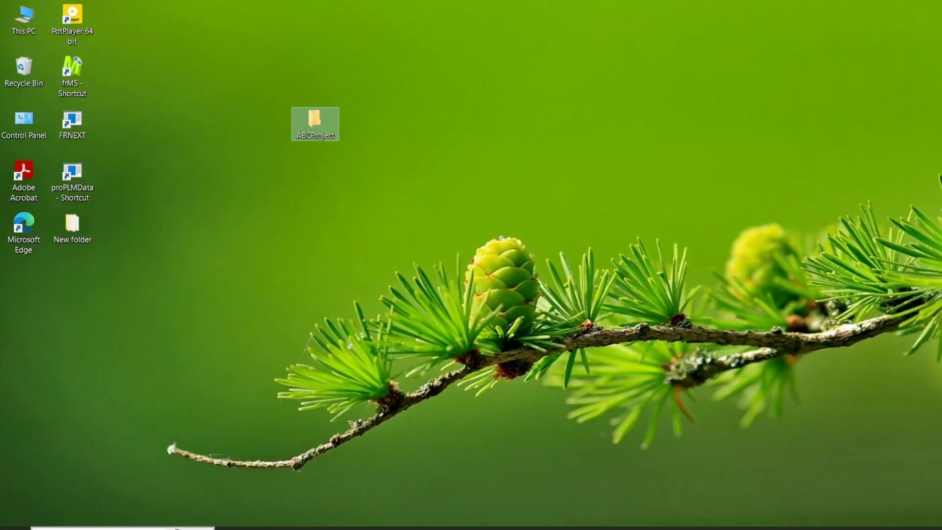
Search Windows for "visual", launch Visual Studio 2022, and start creating a new project.
{"action": "left_click", "coordinate": [108, 529]}
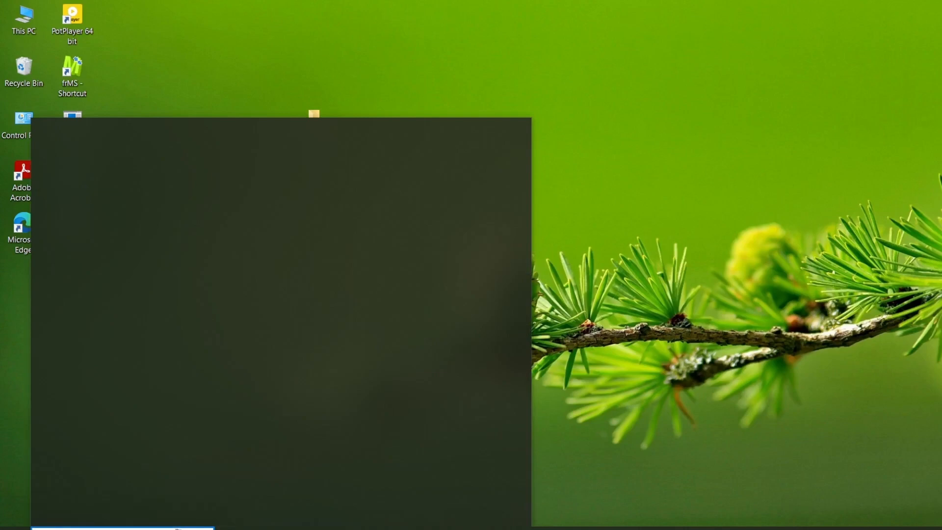
{"action": "type", "text": "vis"}
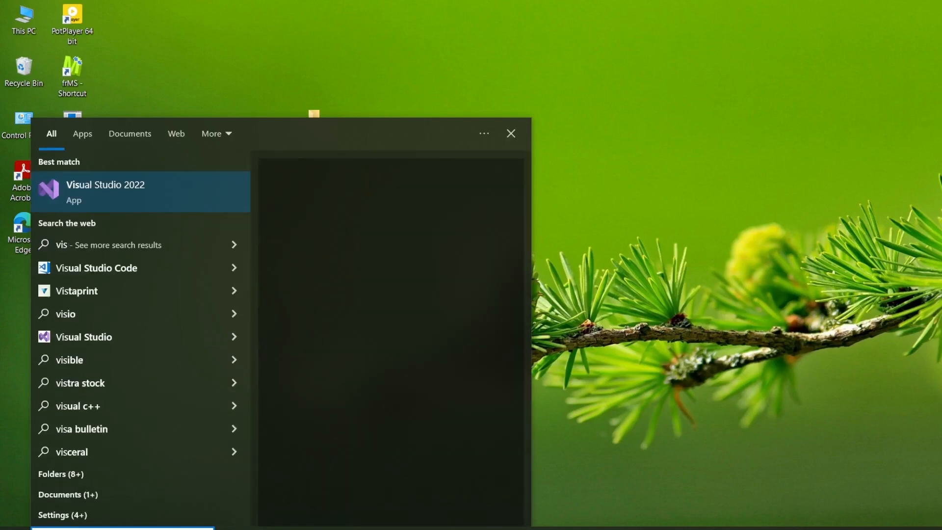
{"action": "type", "text": "ual"}
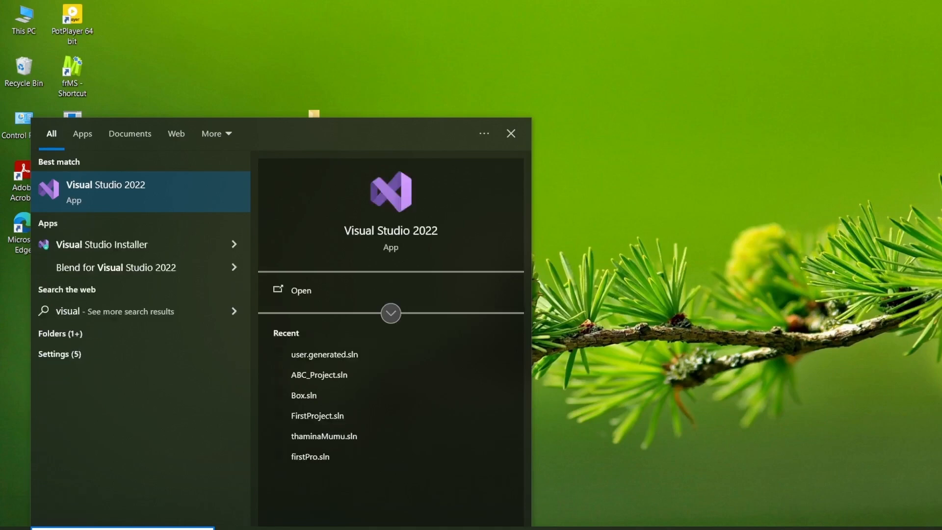
{"action": "left_click", "coordinate": [311, 292]}
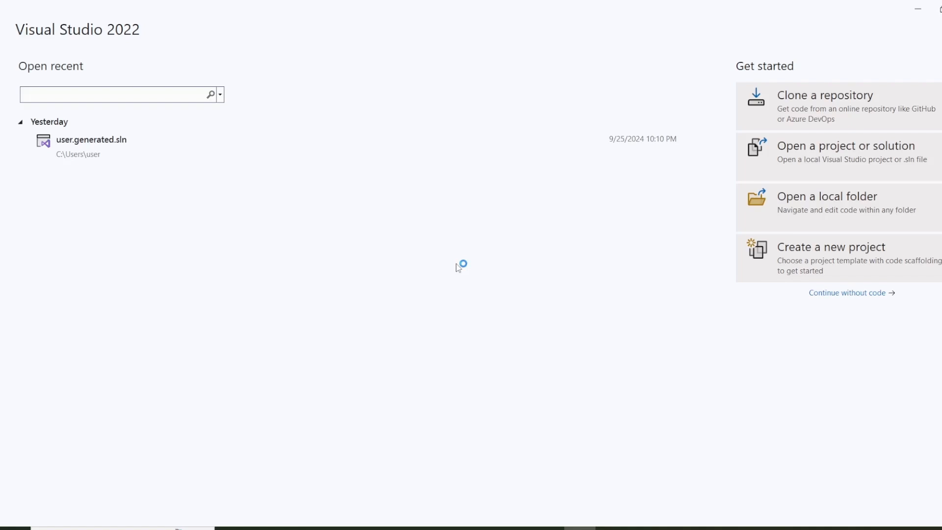
{"action": "left_click", "coordinate": [801, 263]}
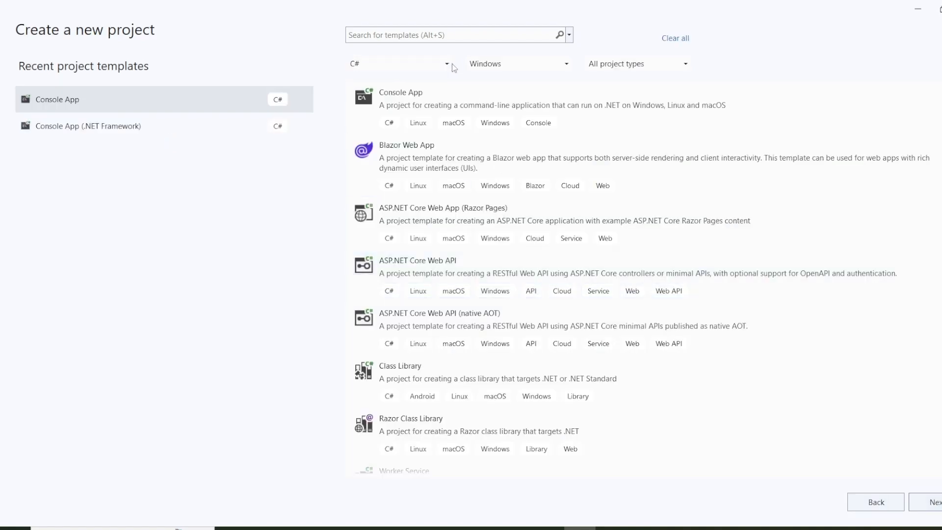
Filter the project templates by C# and Windows, search for "console", and proceed with the C# Console App template.
{"action": "left_click", "coordinate": [452, 64]}
{"action": "left_click", "coordinate": [359, 92]}
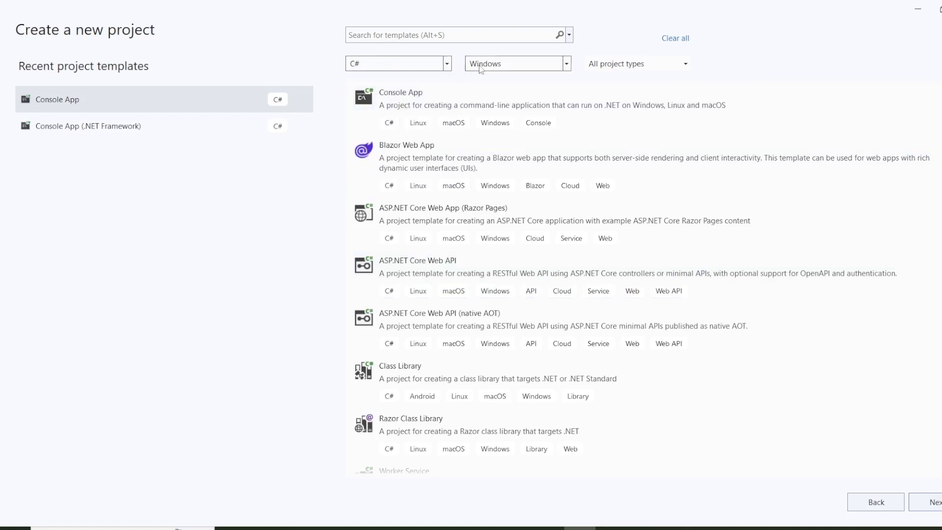
{"action": "left_click", "coordinate": [567, 64]}
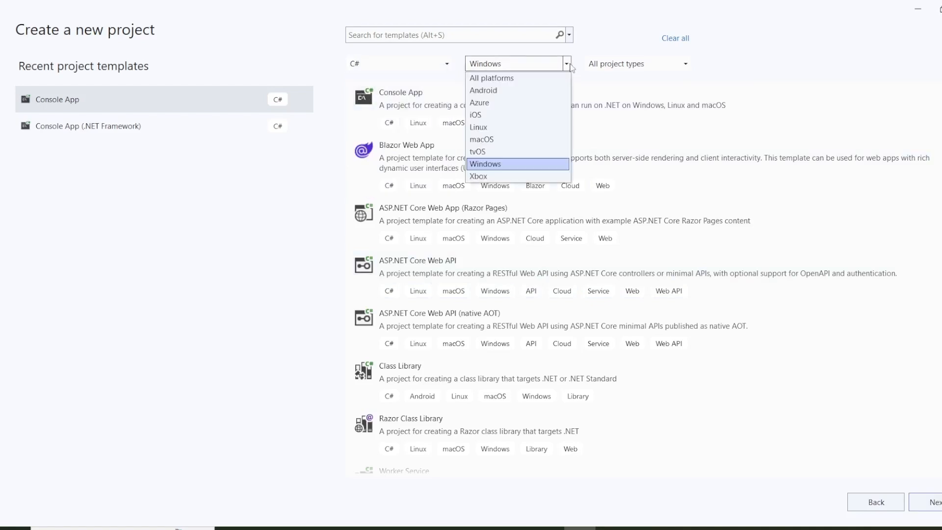
{"action": "left_click", "coordinate": [481, 165]}
{"action": "left_click", "coordinate": [399, 35]}
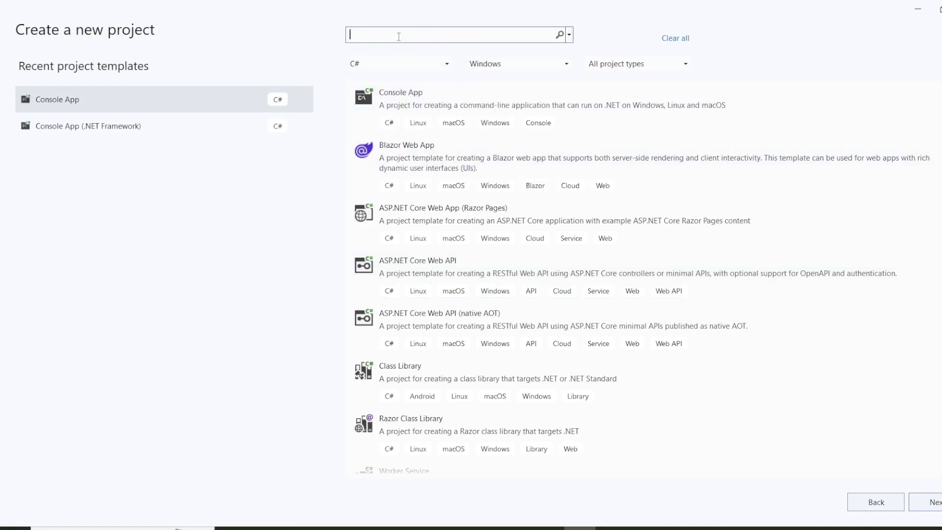
{"action": "type", "text": "conso"}
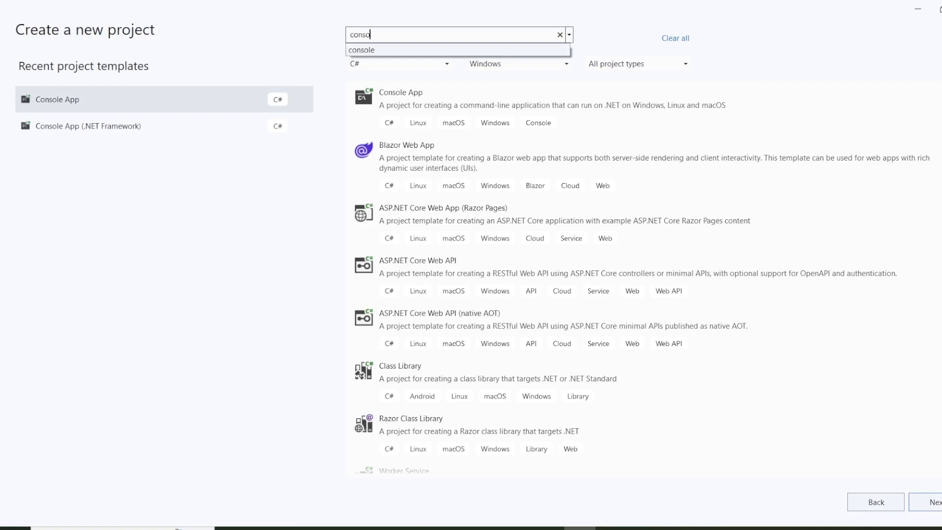
{"action": "type", "text": "le"}
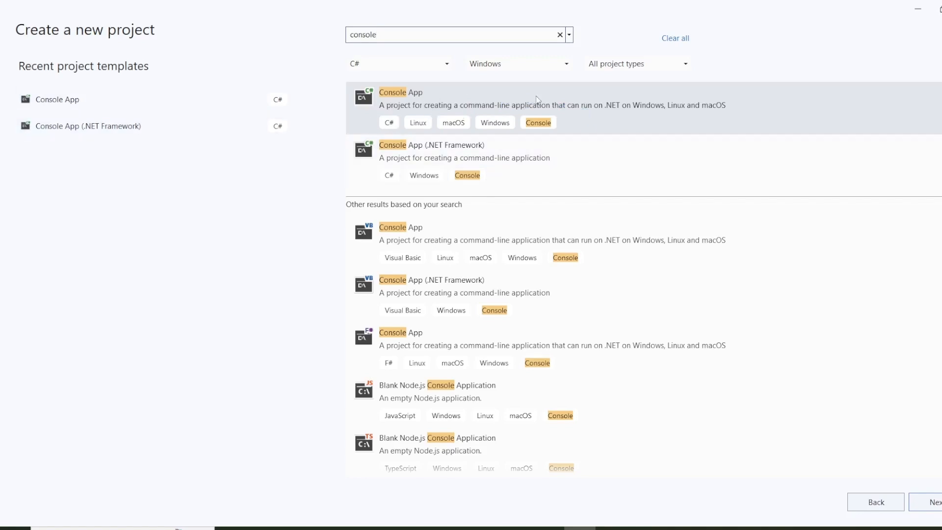
{"action": "left_click", "coordinate": [924, 507]}
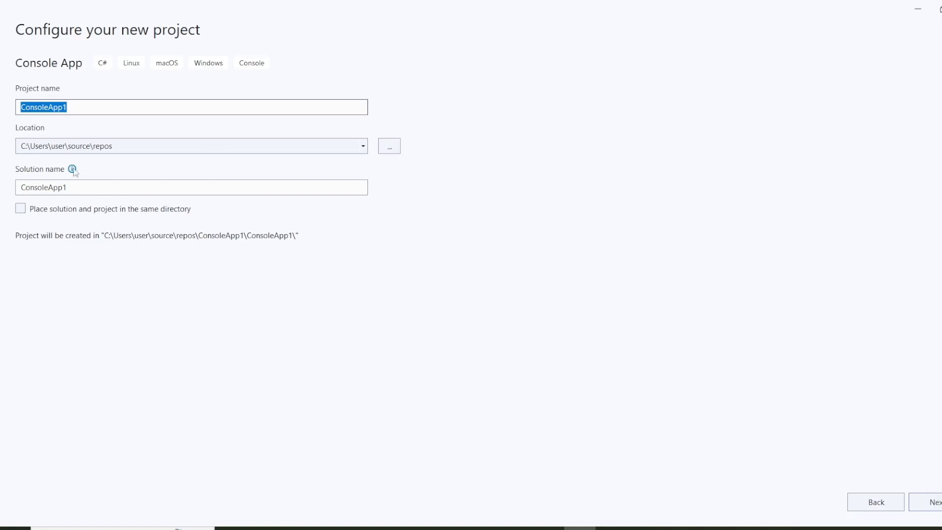
Name the project Box and set its location to the ABCProject folder on the Desktop.
{"action": "left_click", "coordinate": [75, 108]}
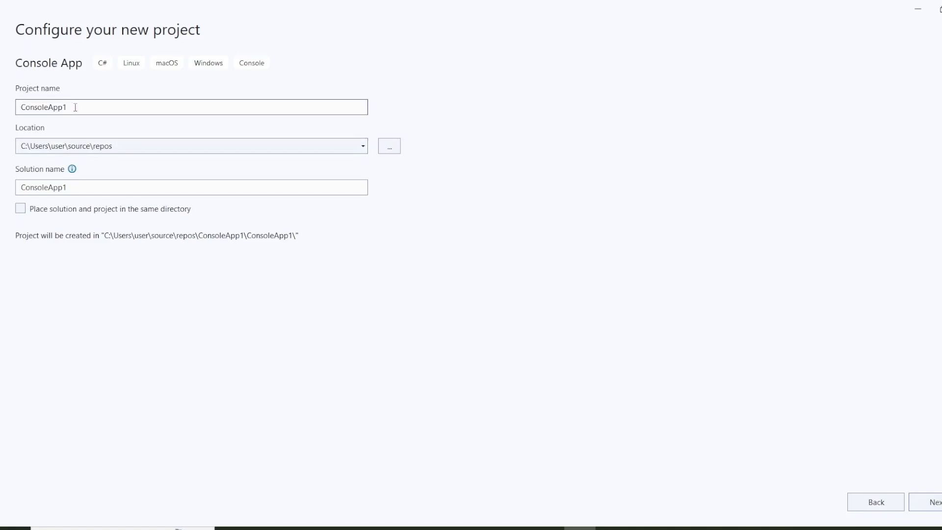
{"action": "key", "text": "ctrl+a"}
{"action": "type", "text": "B"}
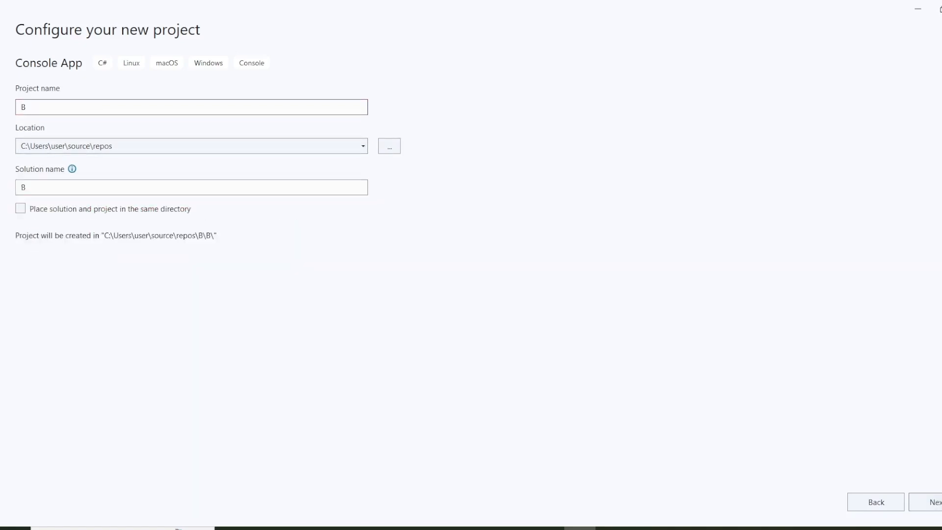
{"action": "type", "text": "ox"}
{"action": "left_click", "coordinate": [386, 154]}
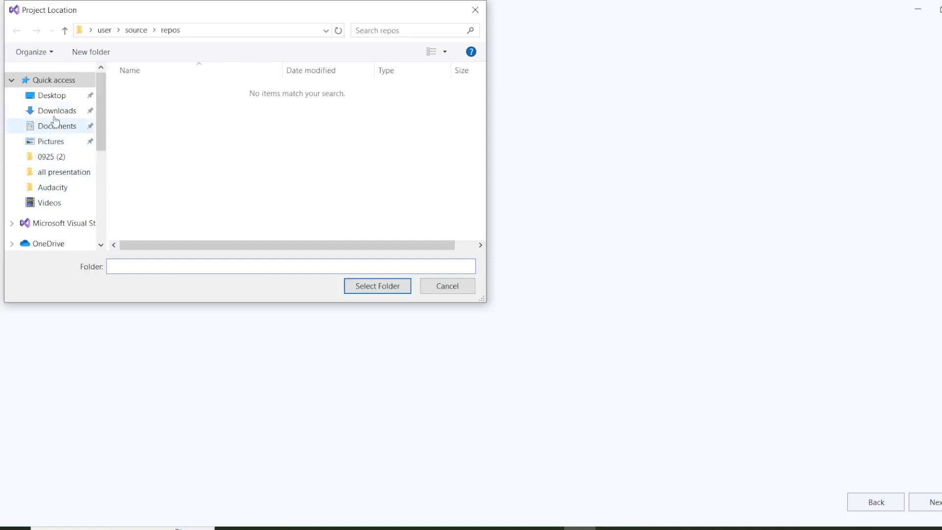
{"action": "left_click", "coordinate": [54, 97]}
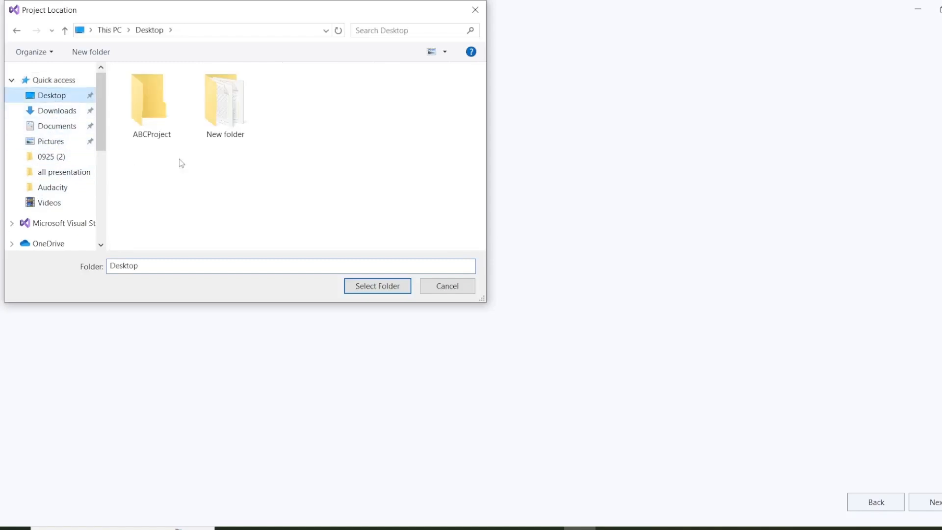
{"action": "left_click", "coordinate": [155, 126]}
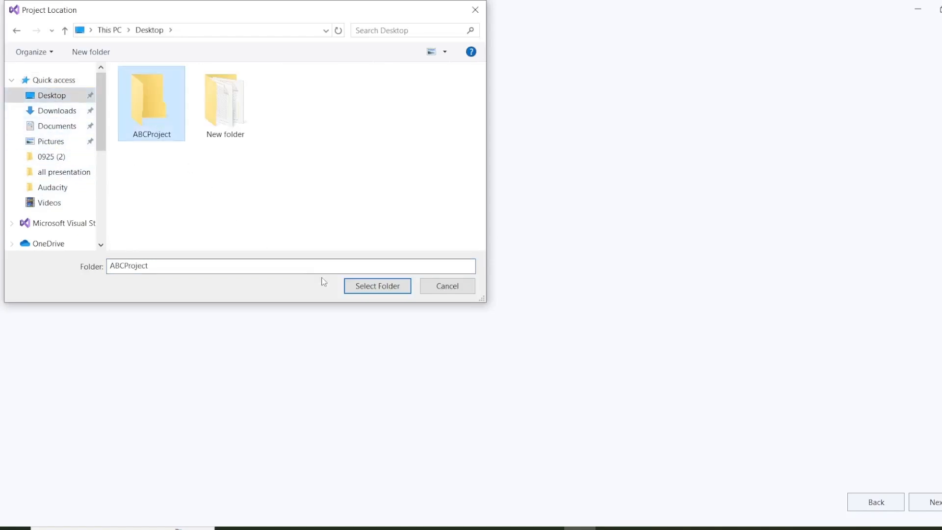
{"action": "left_click", "coordinate": [358, 288]}
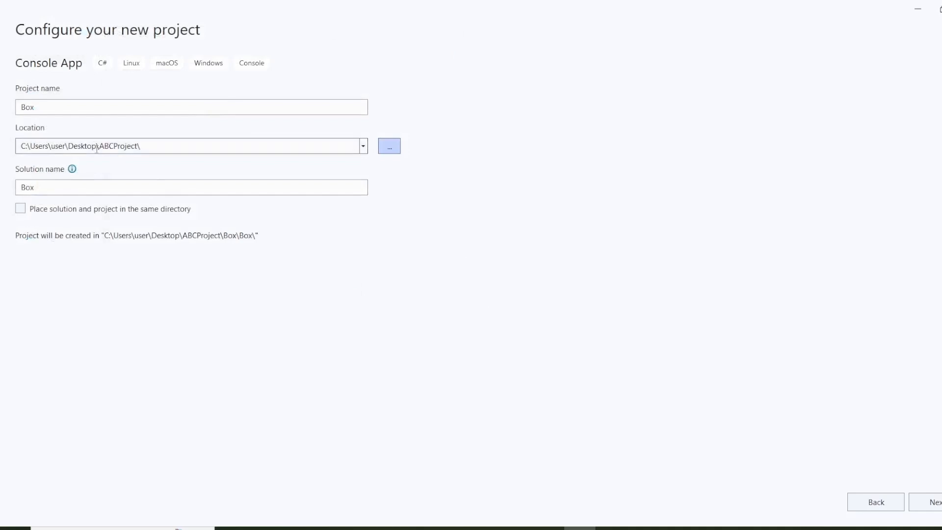
Name the solution ABCproject and create the project with the .NET 8.0 (Long Term Support) framework.
{"action": "left_click", "coordinate": [42, 188]}
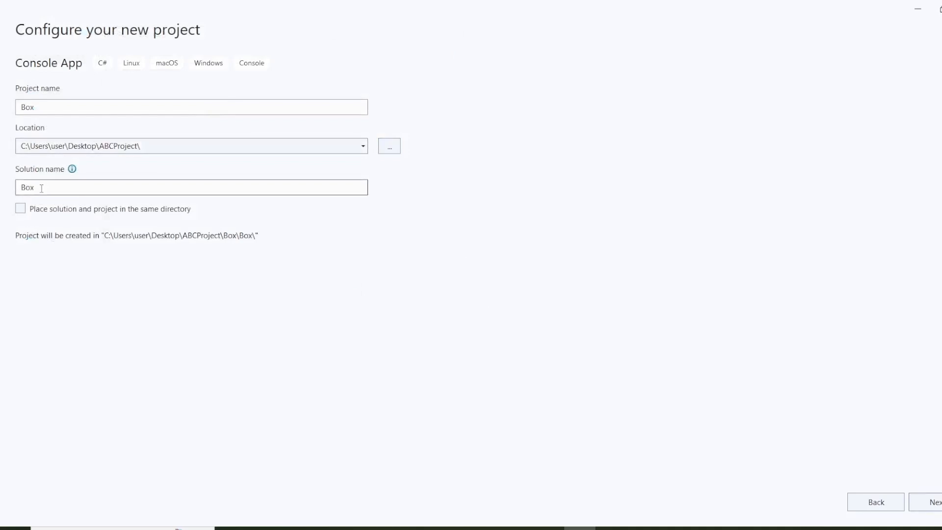
{"action": "key", "text": "BackSpace"}
{"action": "key", "text": "BackSpace"}
{"action": "key", "text": "BackSpace"}
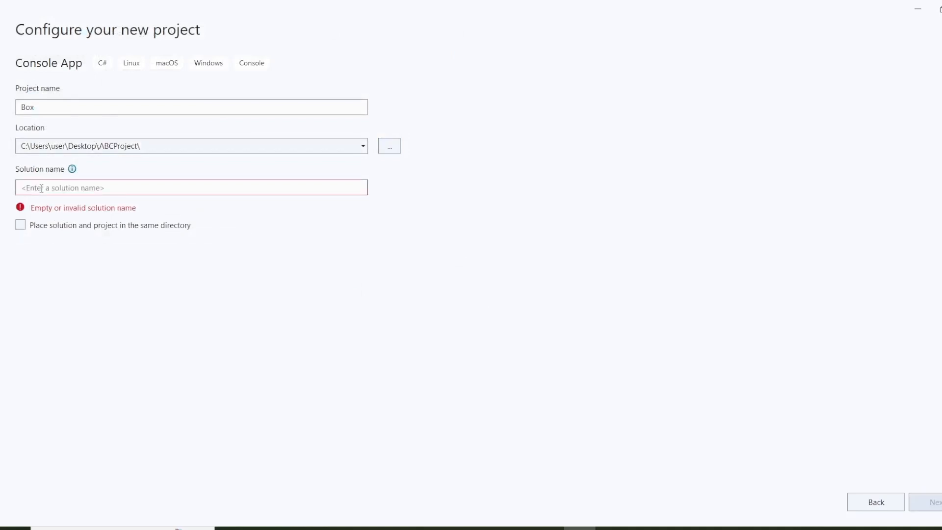
{"action": "type", "text": "A"}
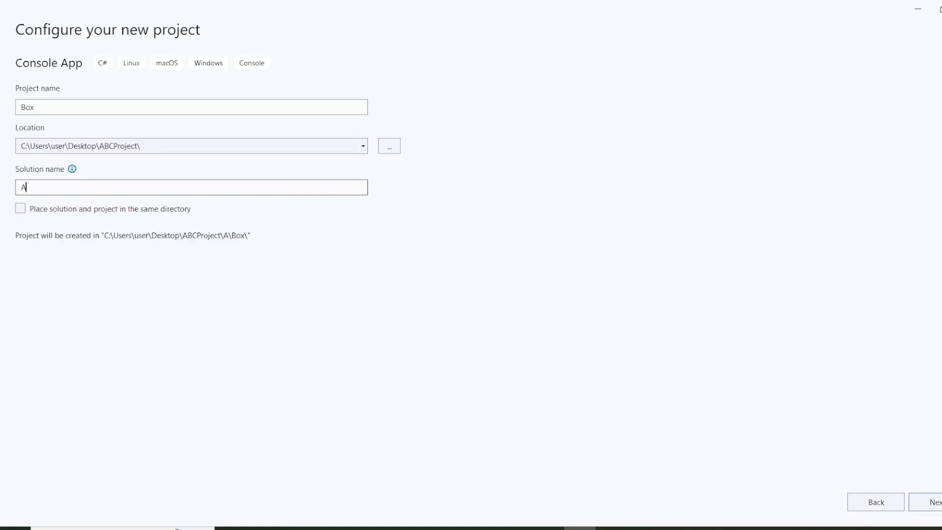
{"action": "type", "text": "BCproject"}
{"action": "left_click", "coordinate": [935, 503]}
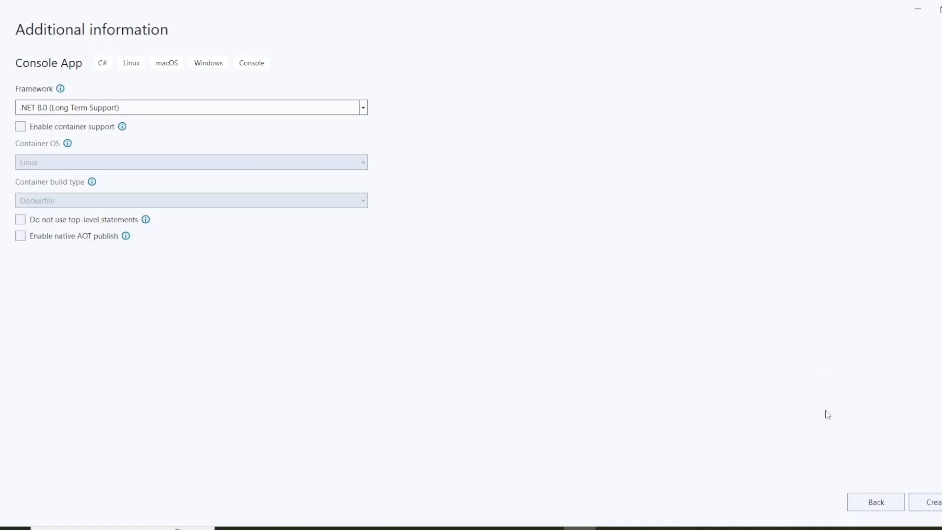
{"action": "left_click", "coordinate": [928, 503]}
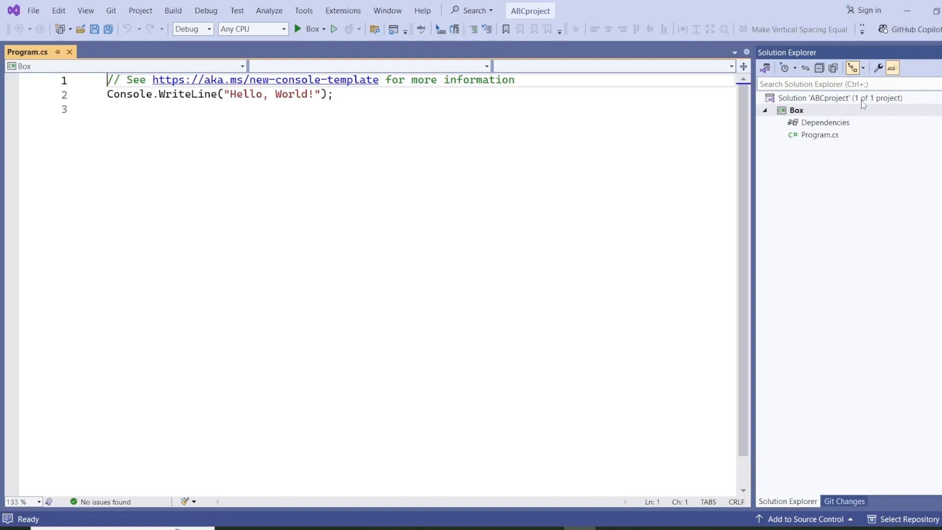
Examine the Box project's files in the solution and the Console.WriteLine statement in Program.cs.
{"action": "left_click", "coordinate": [765, 111]}
{"action": "left_click", "coordinate": [767, 111]}
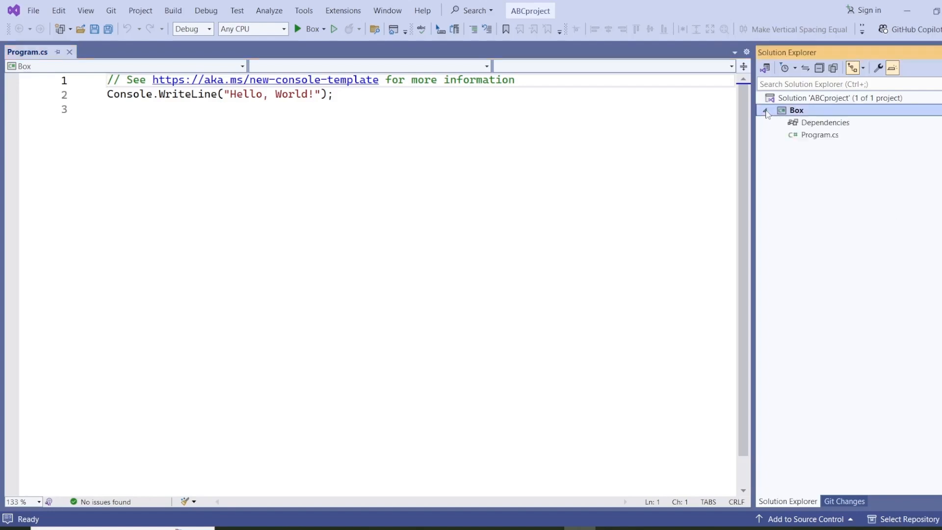
{"action": "left_click", "coordinate": [818, 137]}
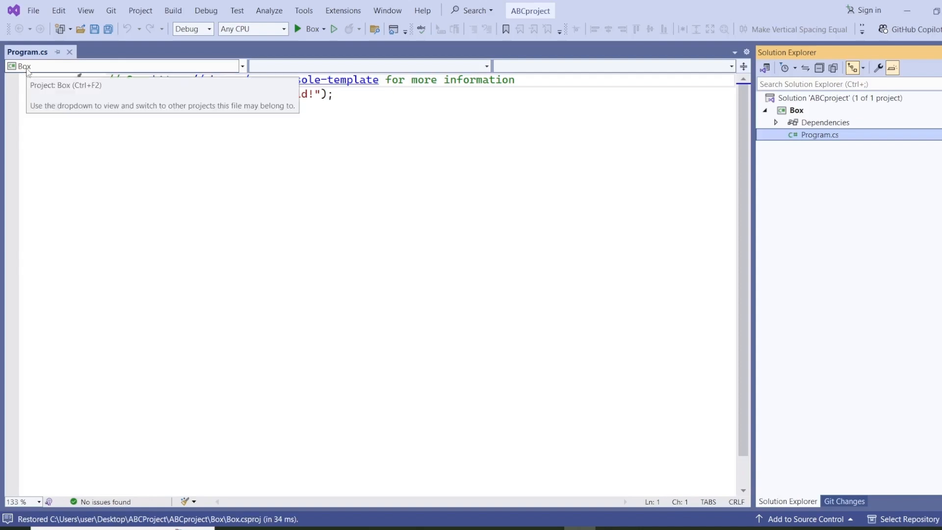
{"action": "left_click_drag", "start_coordinate": [345, 94], "coordinate": [104, 95]}
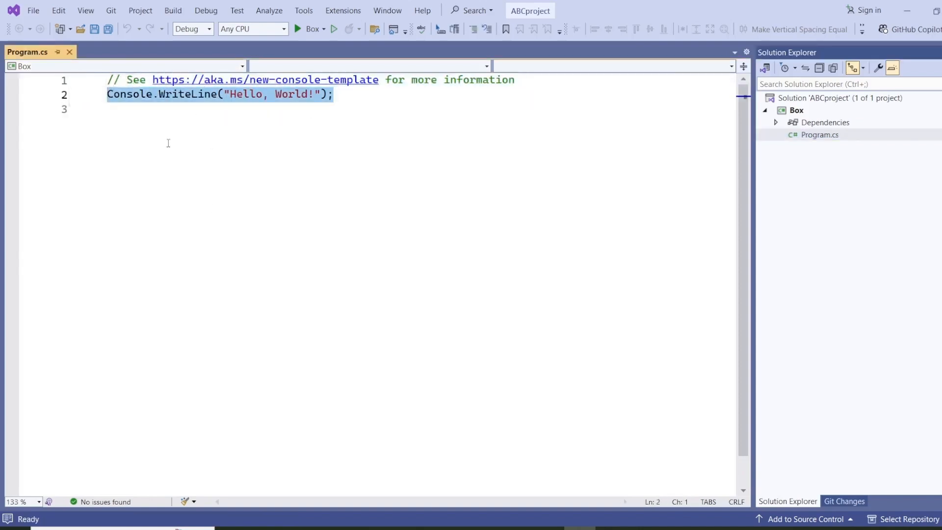
{"action": "left_click", "coordinate": [169, 143]}
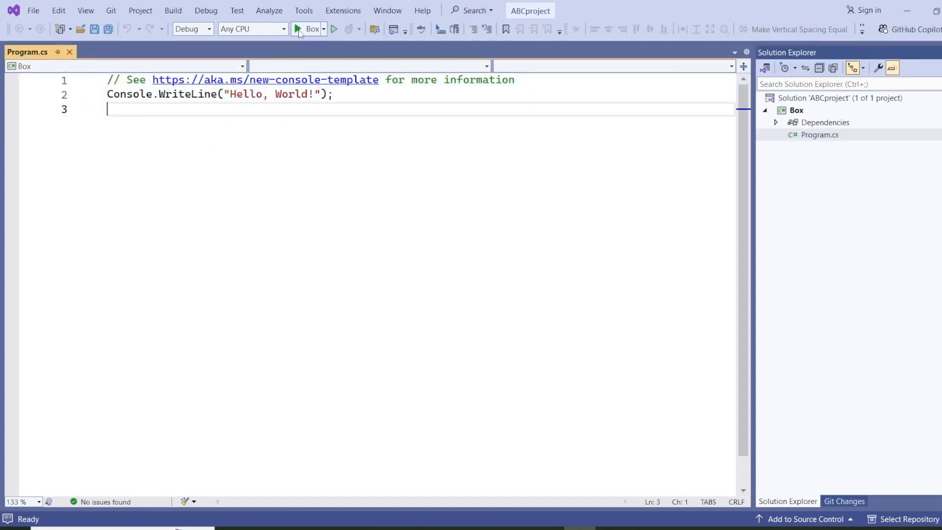
Run the Box project to check its console output, and close the debug console and the Output window.
{"action": "left_click", "coordinate": [301, 29]}
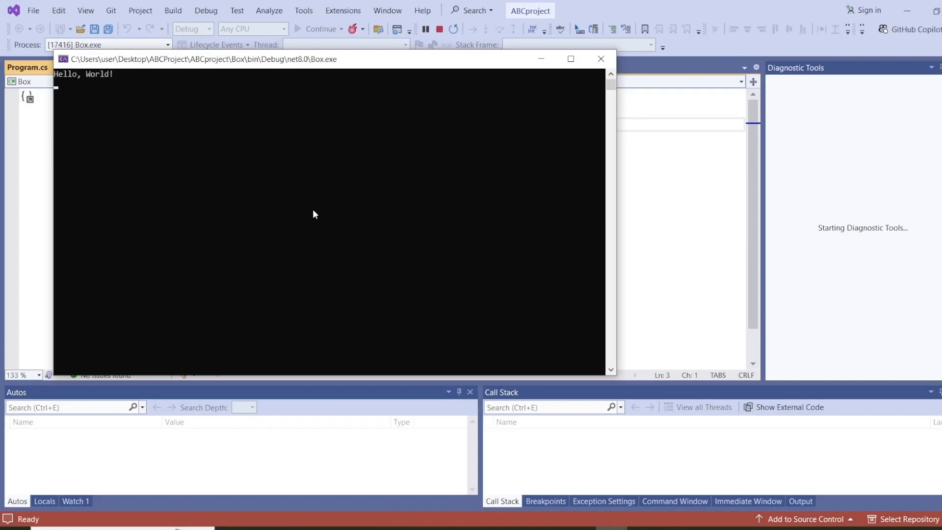
{"action": "left_click", "coordinate": [125, 75]}
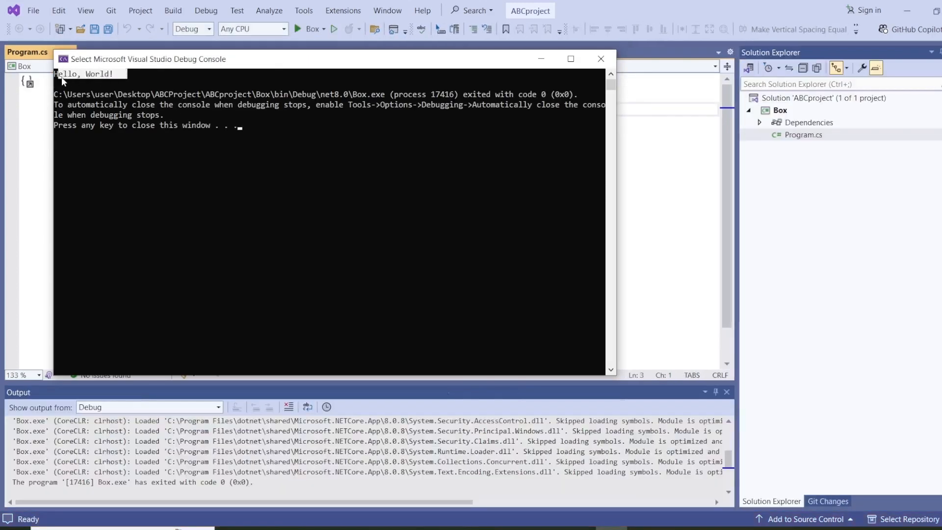
{"action": "left_click", "coordinate": [120, 165]}
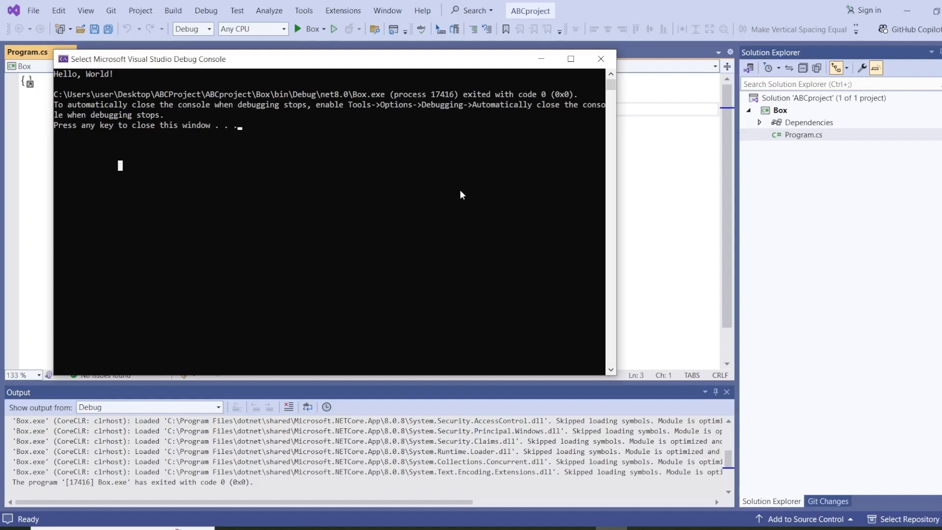
{"action": "left_click", "coordinate": [601, 60]}
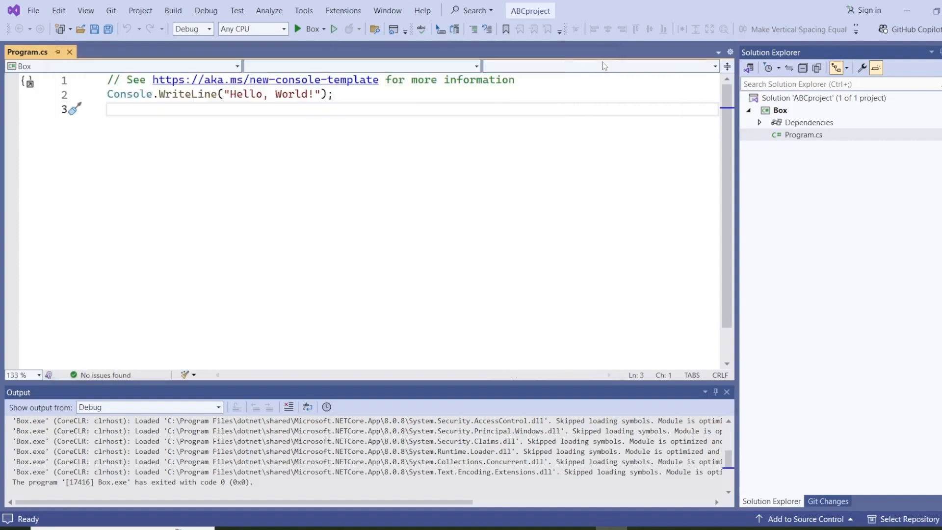
{"action": "left_click", "coordinate": [727, 393]}
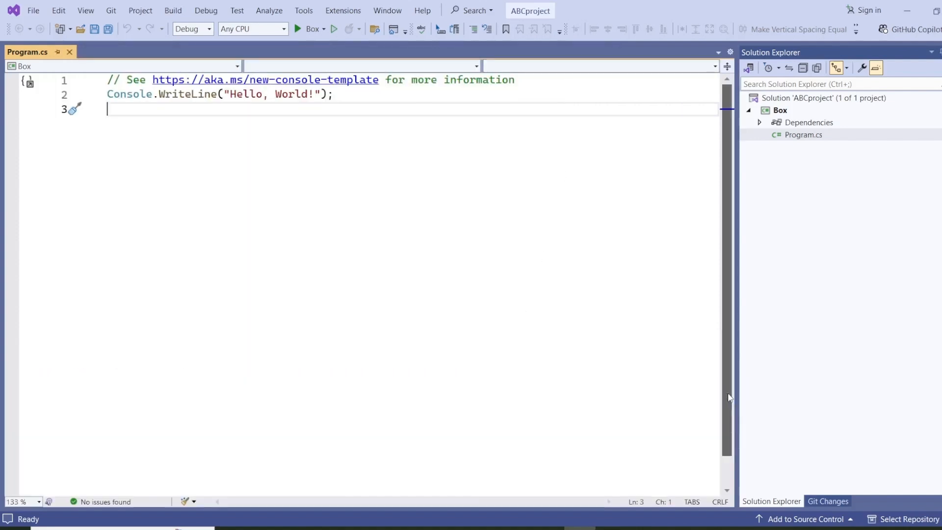